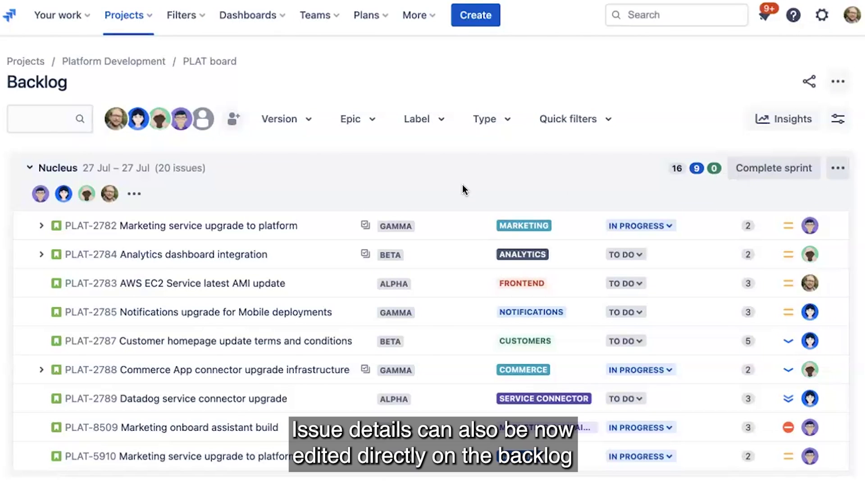
pyautogui.click(812, 228)
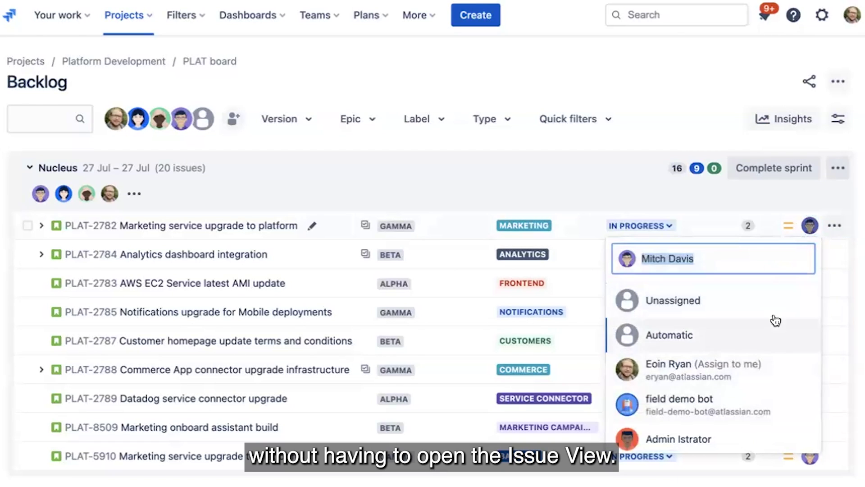
pyautogui.click(788, 226)
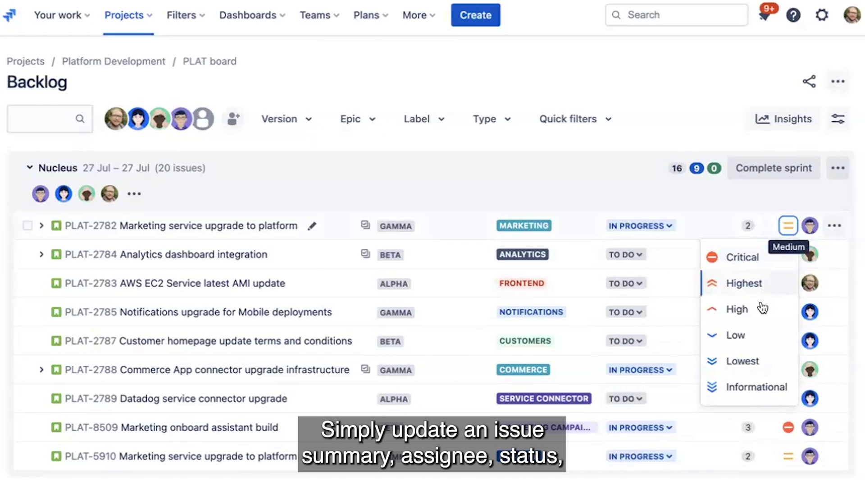
pyautogui.click(748, 226)
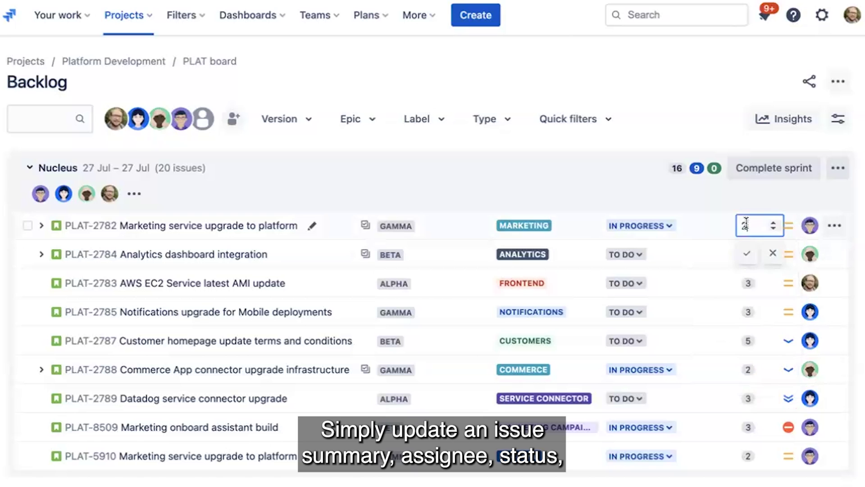
pyautogui.click(664, 226)
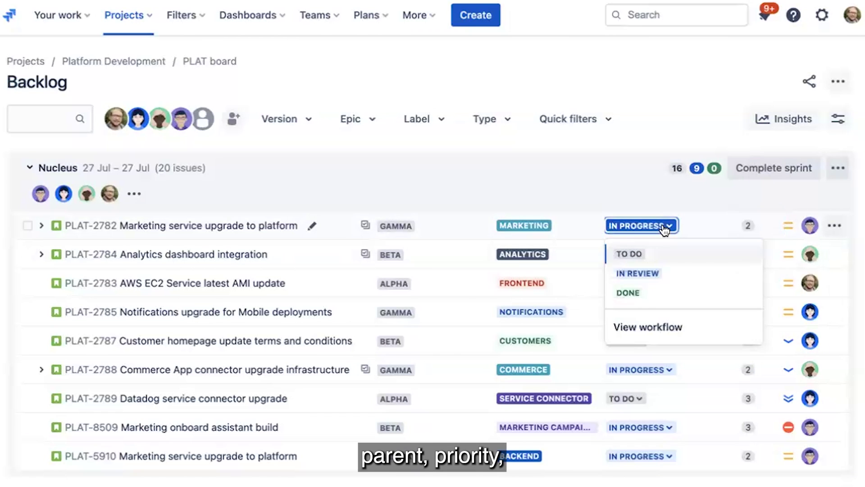
pyautogui.click(534, 228)
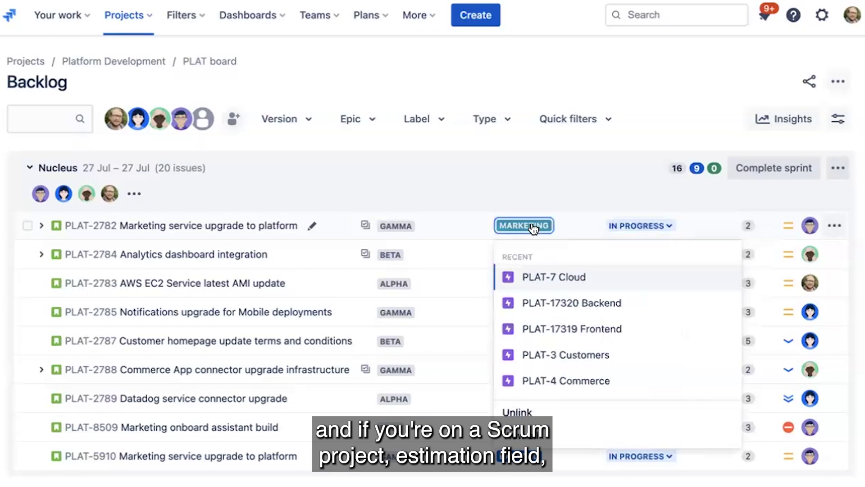
pyautogui.click(315, 228)
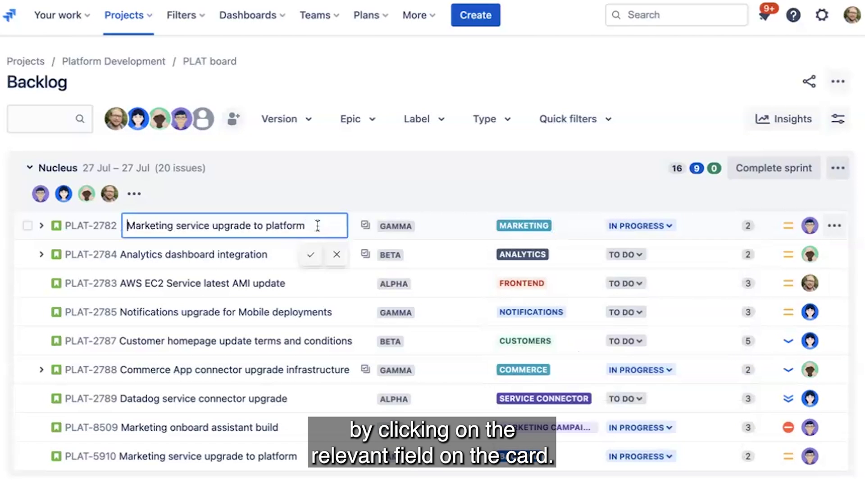
pyautogui.click(311, 255)
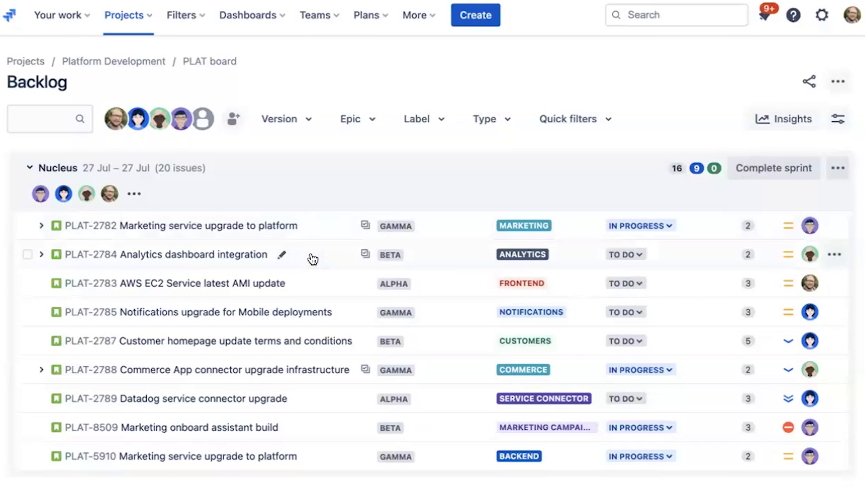
pyautogui.click(304, 126)
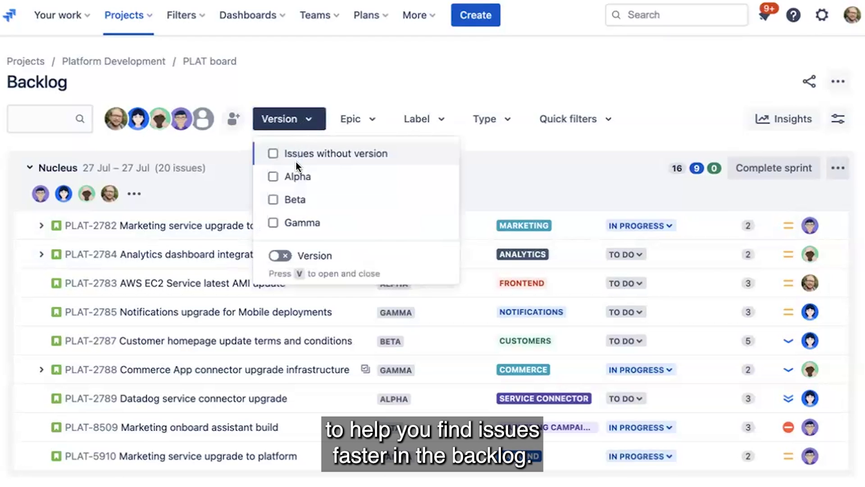
pyautogui.click(273, 176)
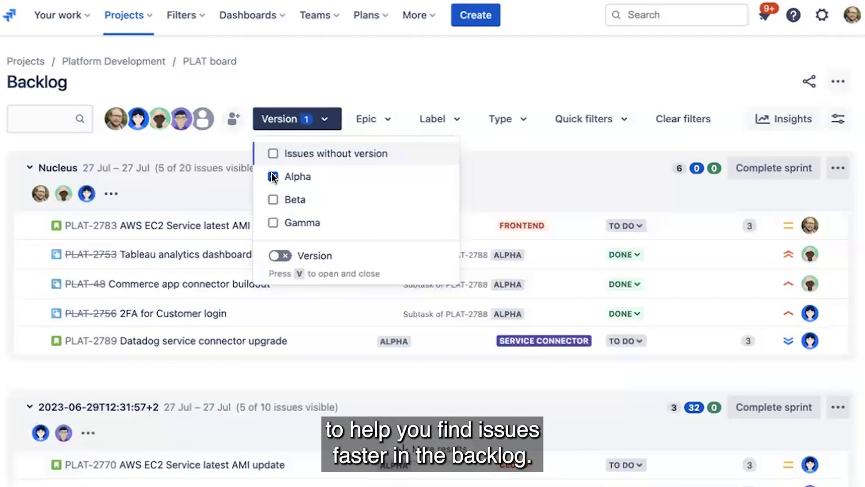
pyautogui.click(272, 174)
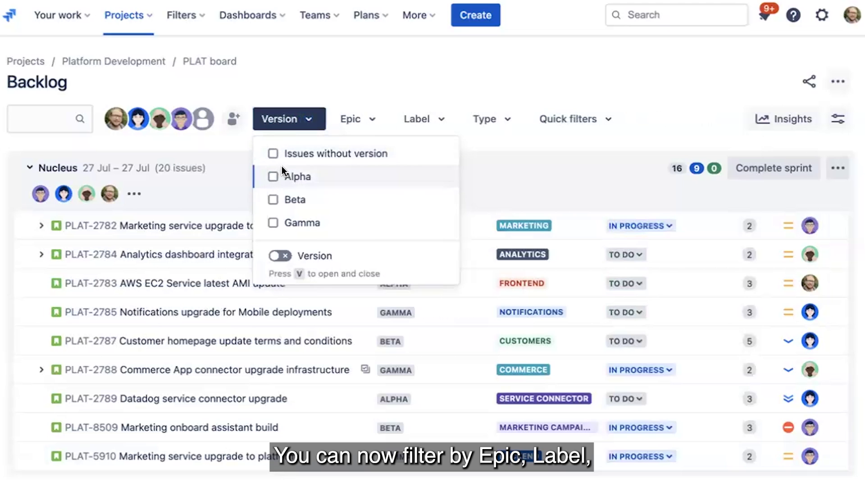
pyautogui.click(368, 128)
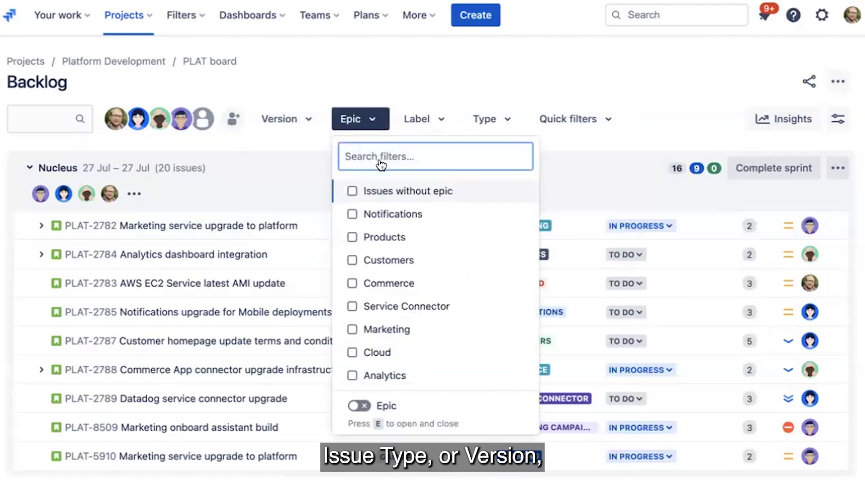
pyautogui.write('not')
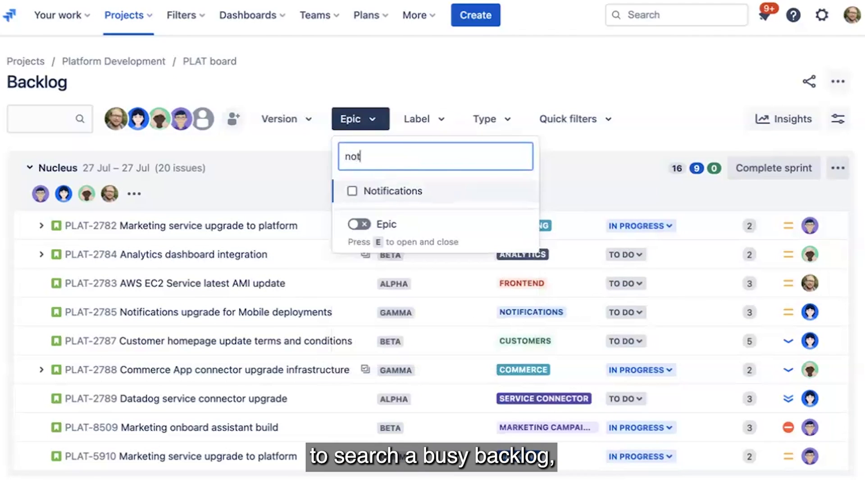
pyautogui.press('BackSpace')
pyautogui.press('BackSpace')
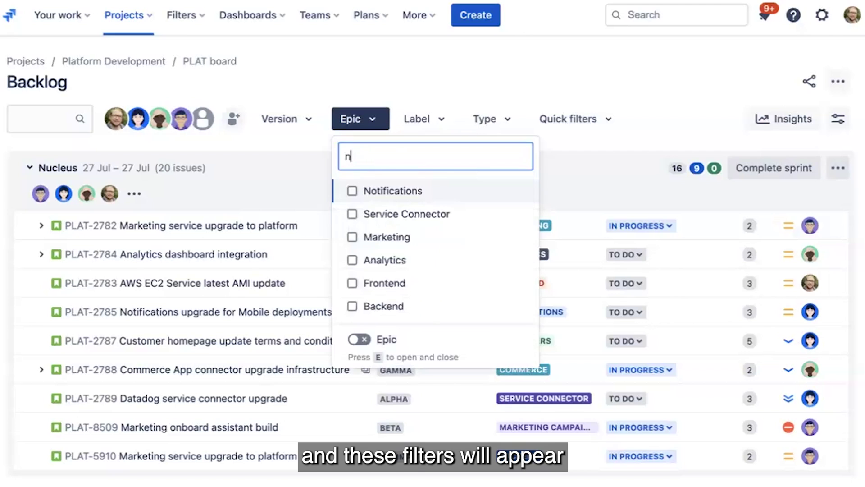
pyautogui.click(441, 121)
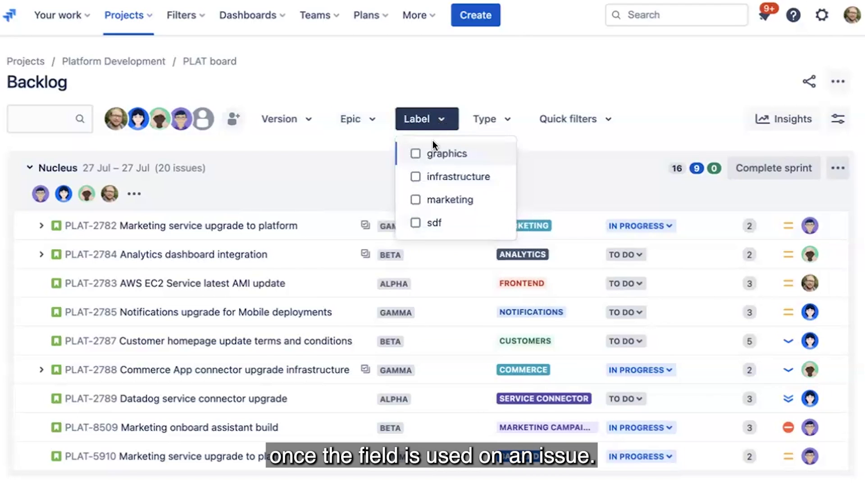
pyautogui.click(500, 125)
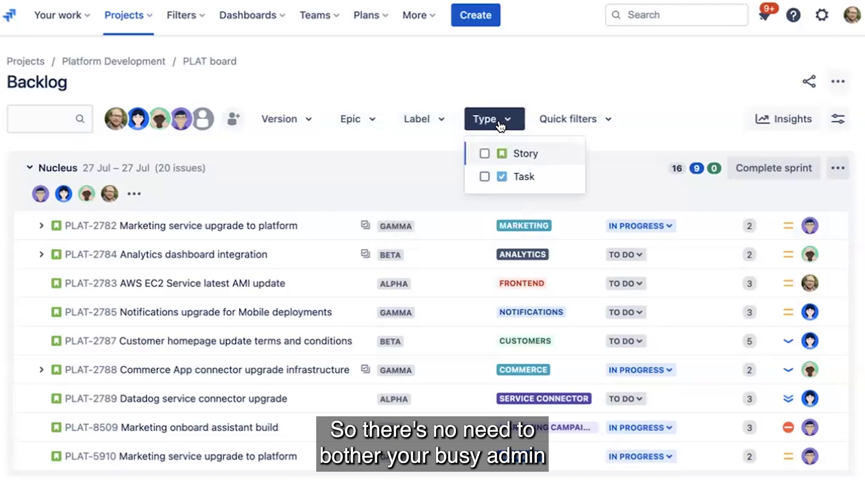
pyautogui.click(46, 122)
pyautogui.click(45, 121)
pyautogui.write('not')
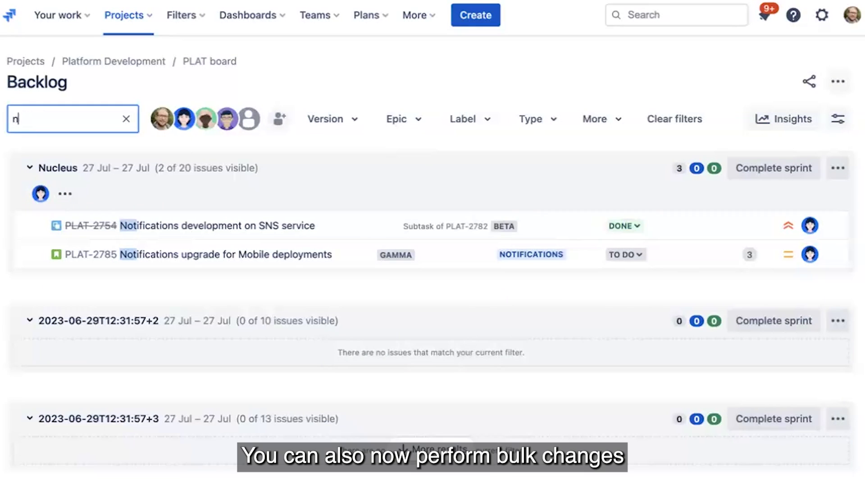
pyautogui.press('BackSpace')
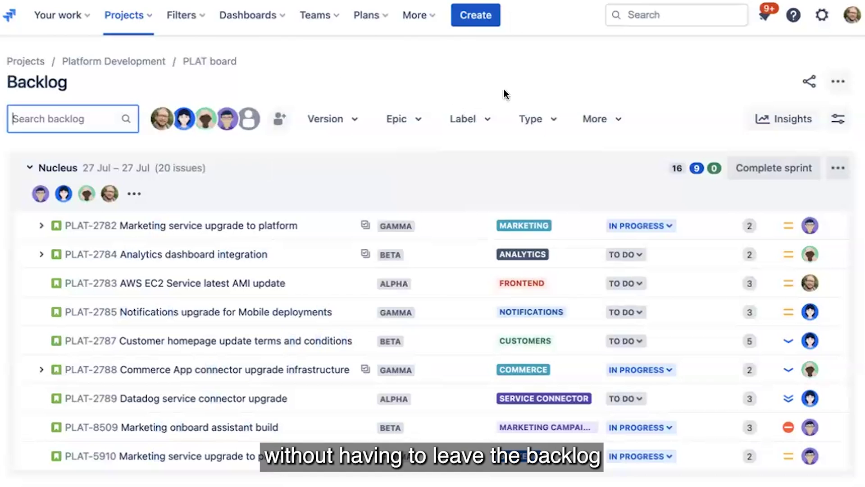
pyautogui.click(648, 118)
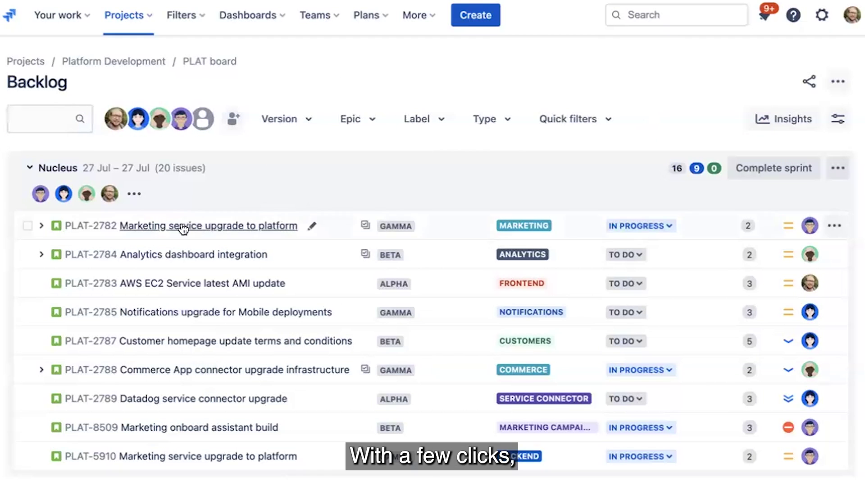
pyautogui.click(27, 225)
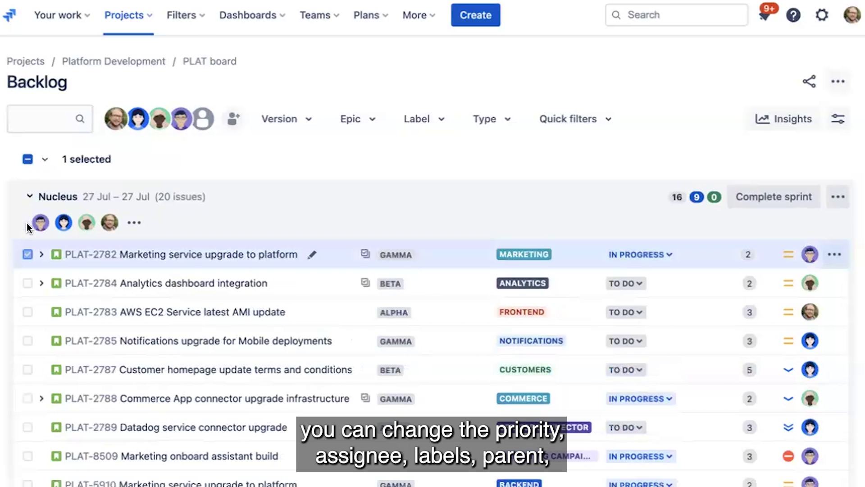
pyautogui.click(27, 283)
pyautogui.click(27, 312)
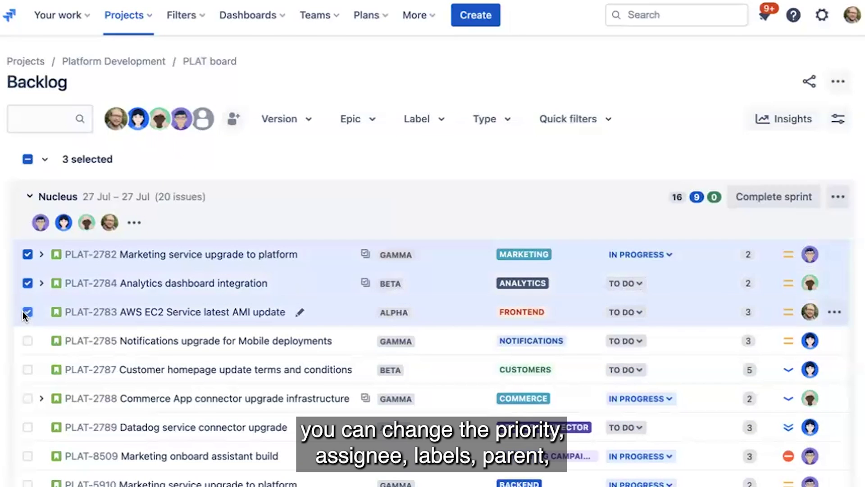
pyautogui.click(834, 314)
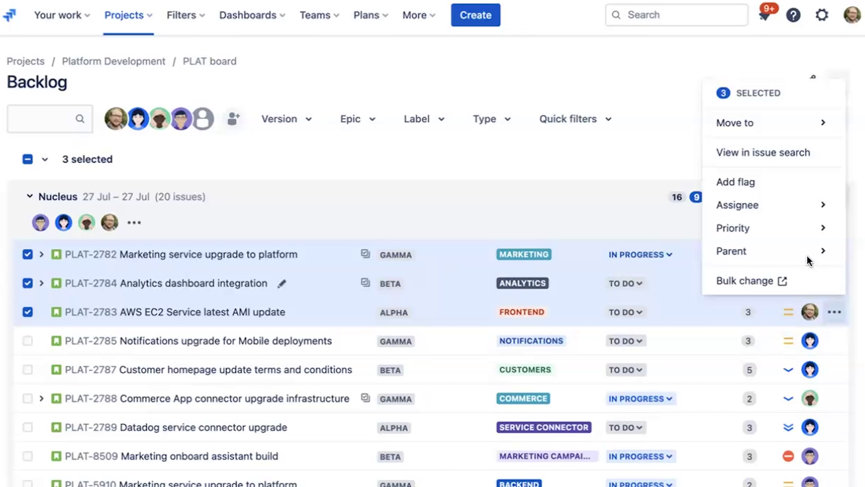
pyautogui.moveTo(791, 232)
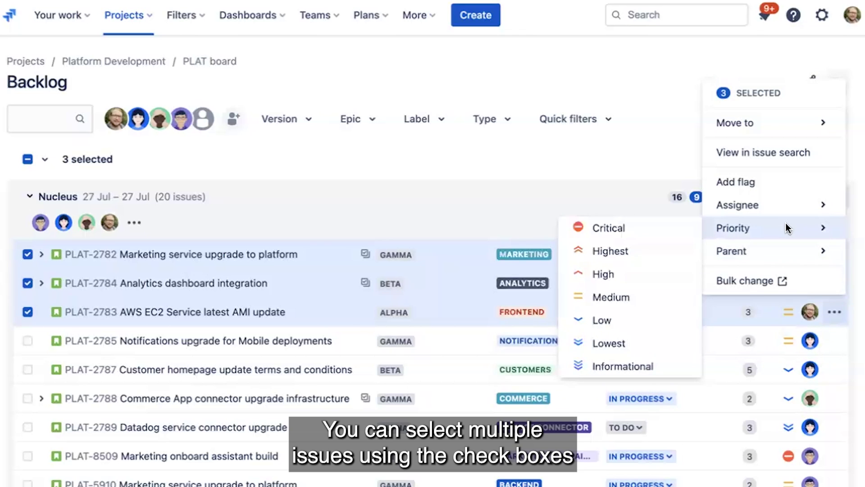
pyautogui.click(770, 208)
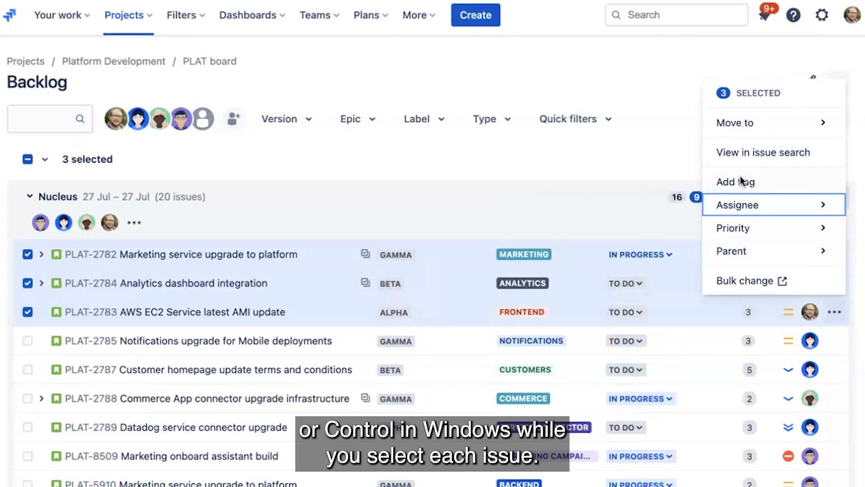
pyautogui.click(712, 118)
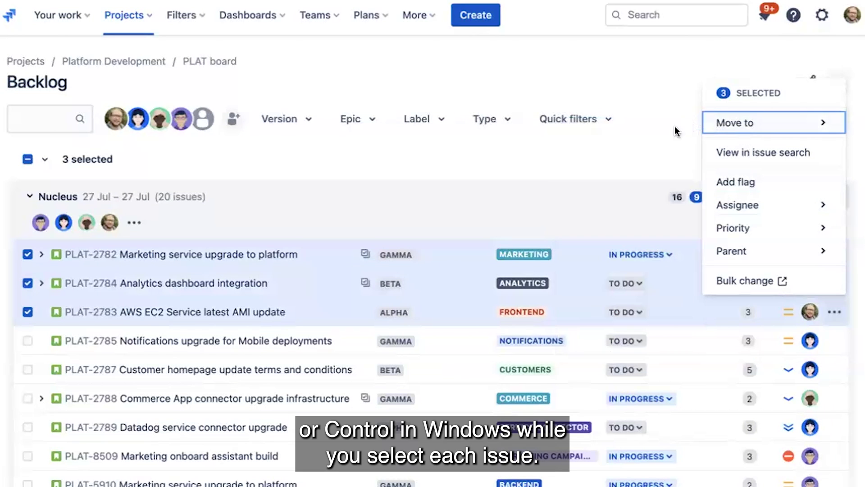
pyautogui.click(588, 161)
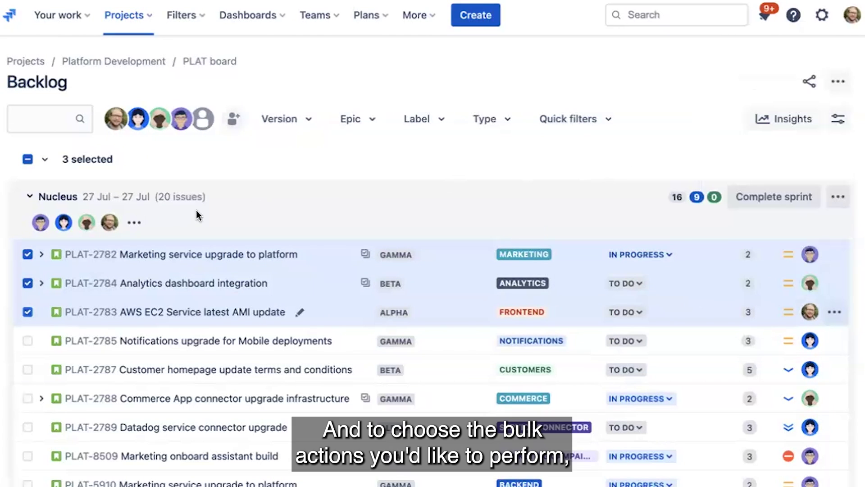
pyautogui.click(27, 254)
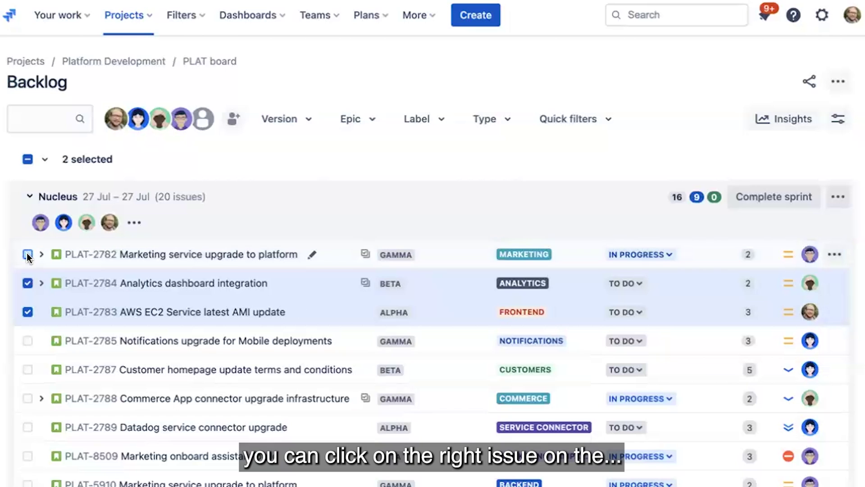
pyautogui.click(26, 281)
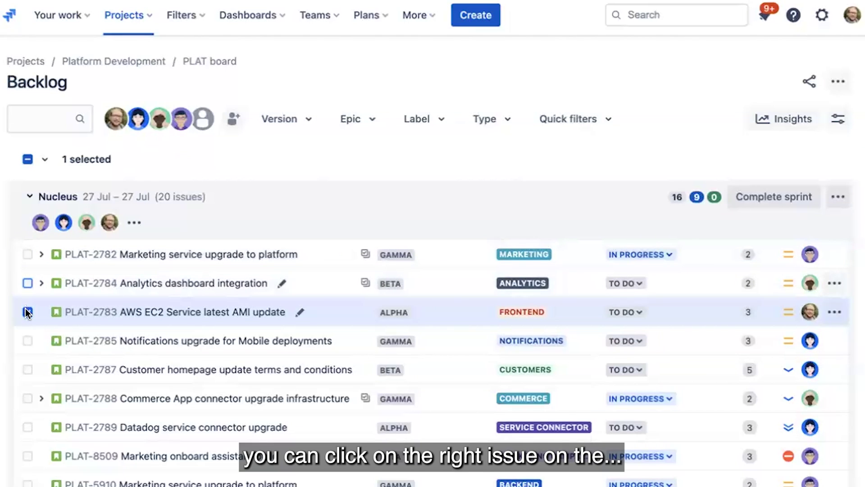
pyautogui.click(26, 311)
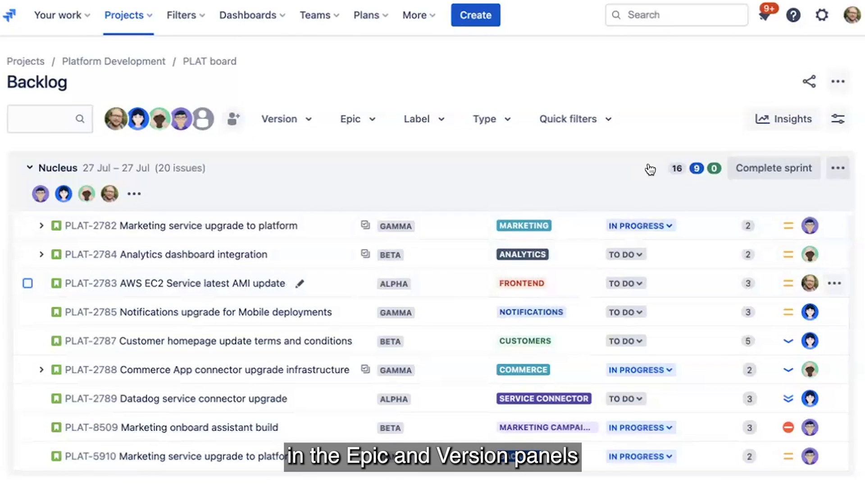
# - Show the Version and Epic panels beside the backlog and expand the Notifications epic
pyautogui.click(832, 121)
pyautogui.click(821, 157)
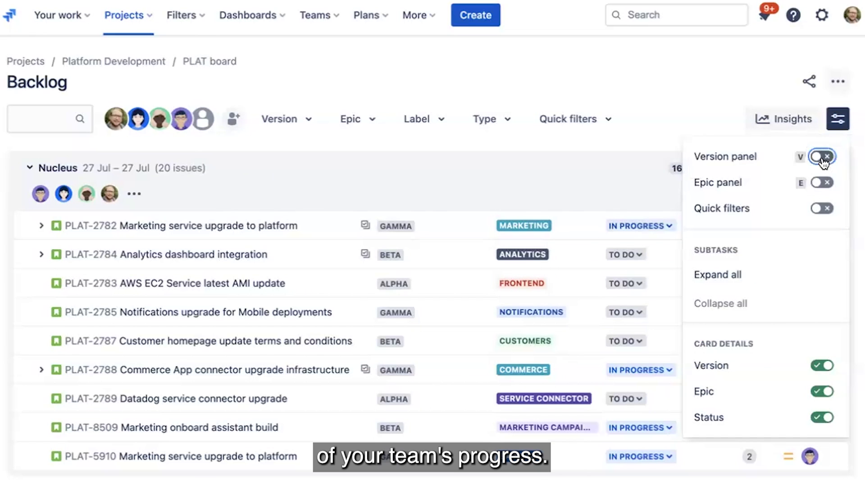
pyautogui.click(821, 183)
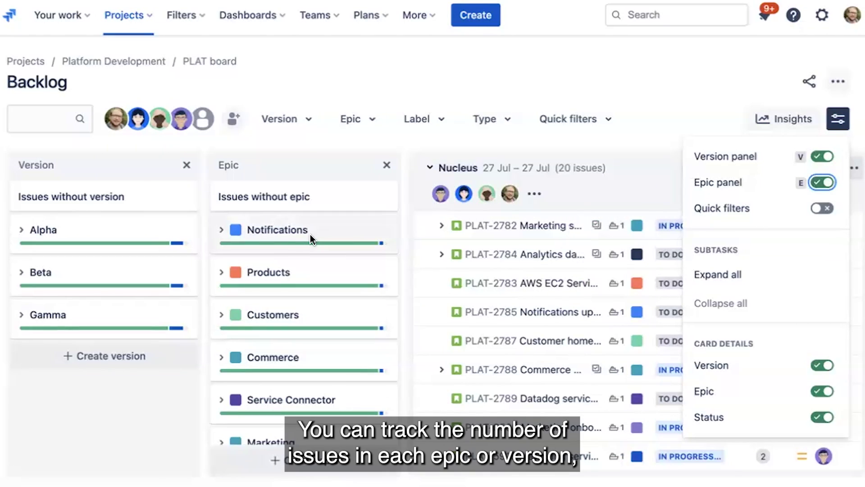
pyautogui.click(221, 229)
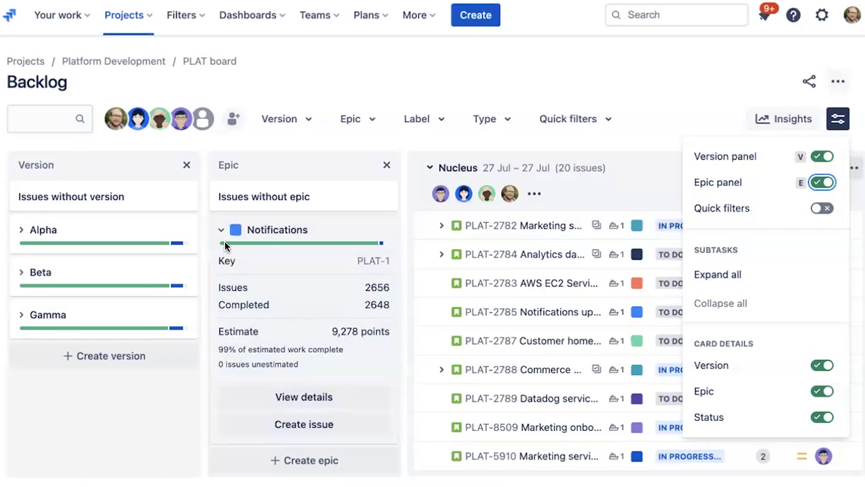
# - Close View settings, then hide the Version and Epic panels with V and E
pyautogui.moveTo(342, 243)
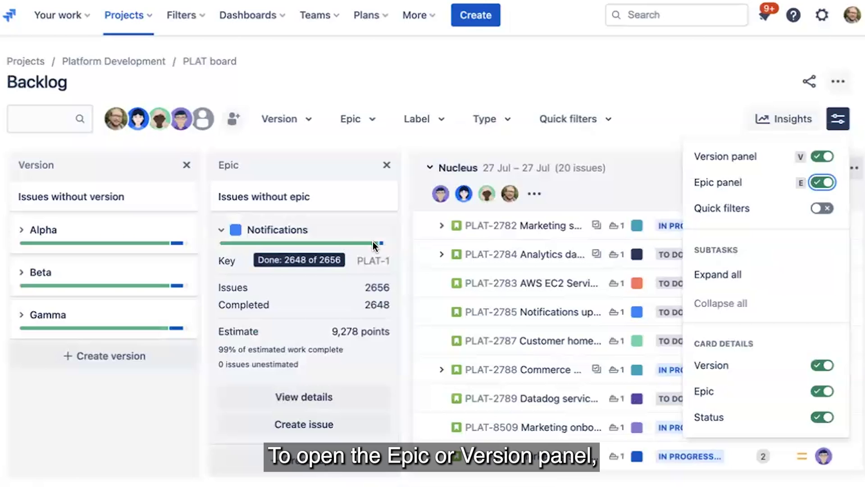
pyautogui.click(520, 143)
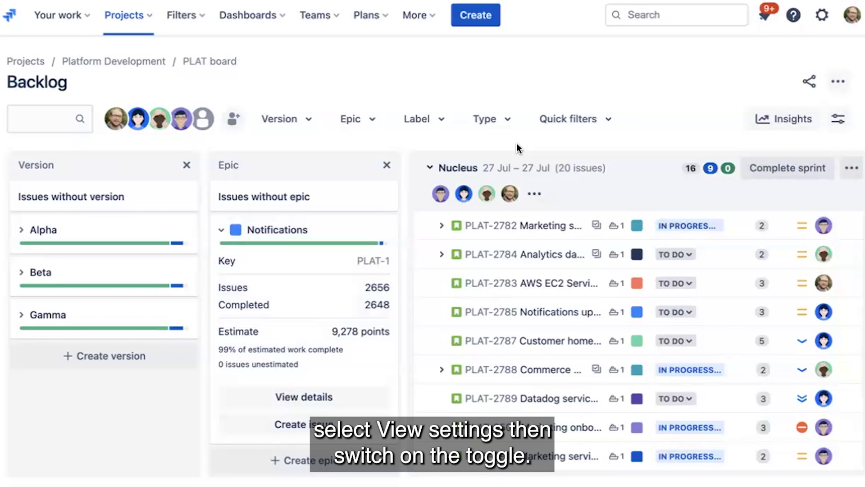
pyautogui.press('v')
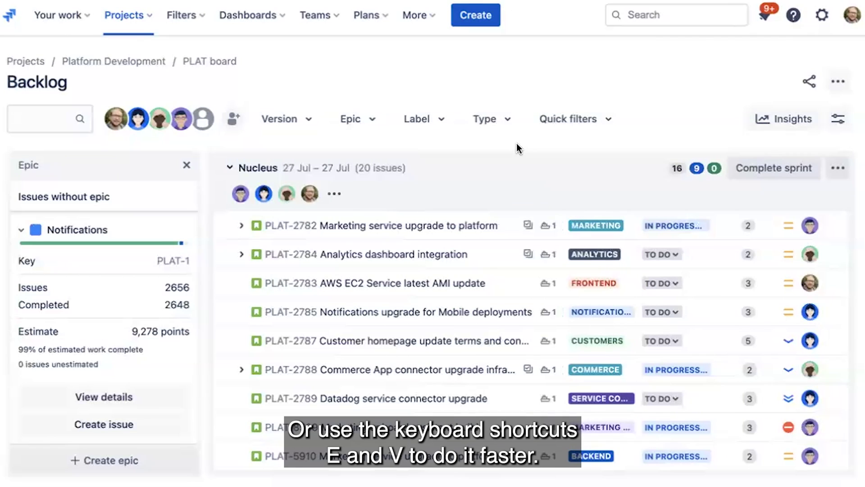
pyautogui.press('e')
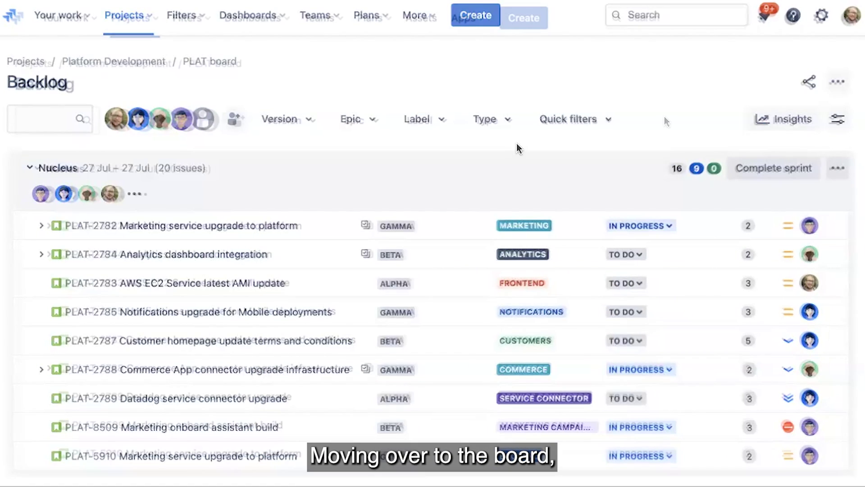
# - Switch to the sprint board, view and close story PLAT-2782, then open Configure board
pyautogui.press('2')
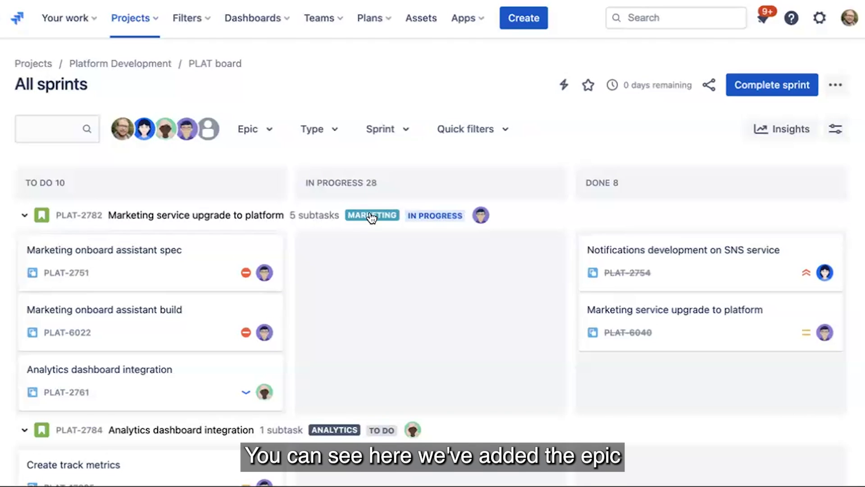
pyautogui.click(481, 216)
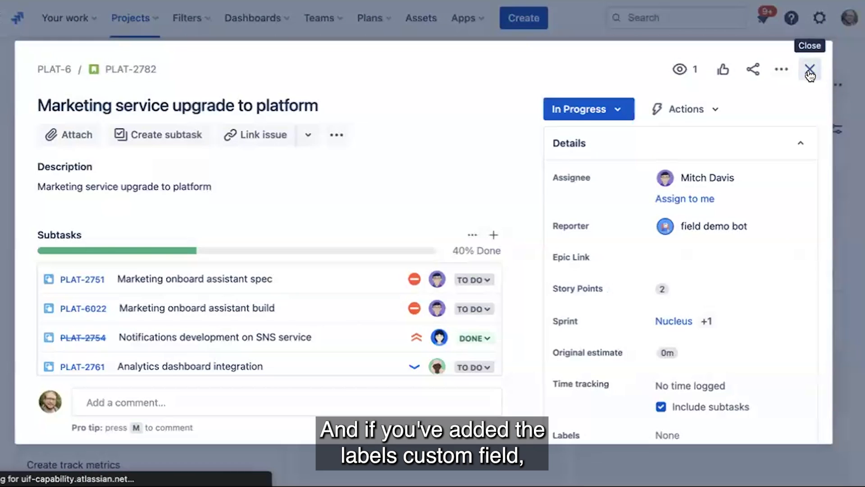
pyautogui.click(809, 70)
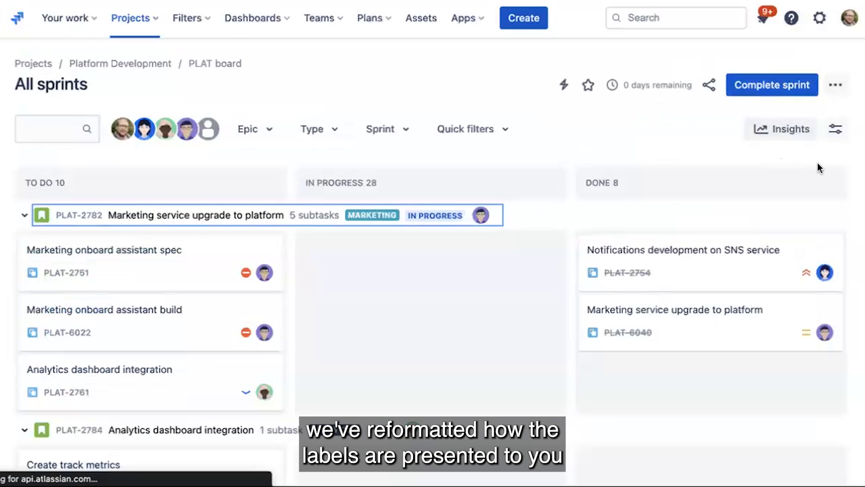
pyautogui.click(835, 86)
pyautogui.click(702, 338)
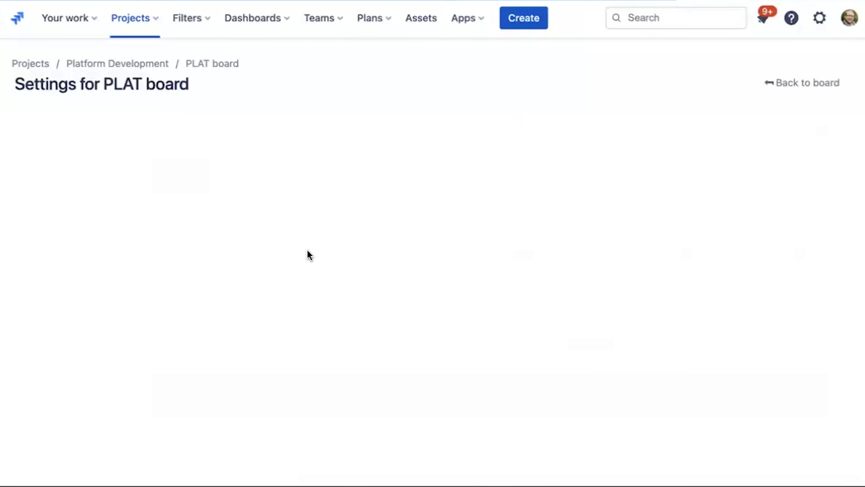
# - Set Base Swimlanes on to None and go back to the All sprints board
pyautogui.click(274, 236)
pyautogui.click(231, 301)
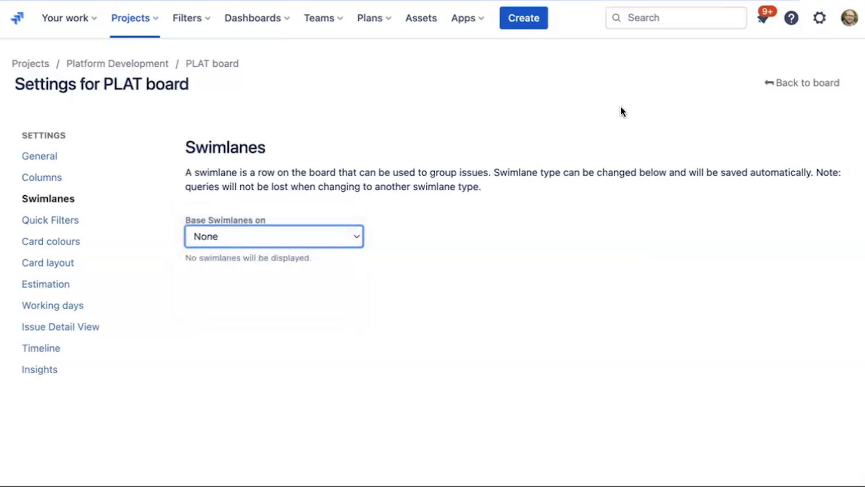
pyautogui.click(785, 84)
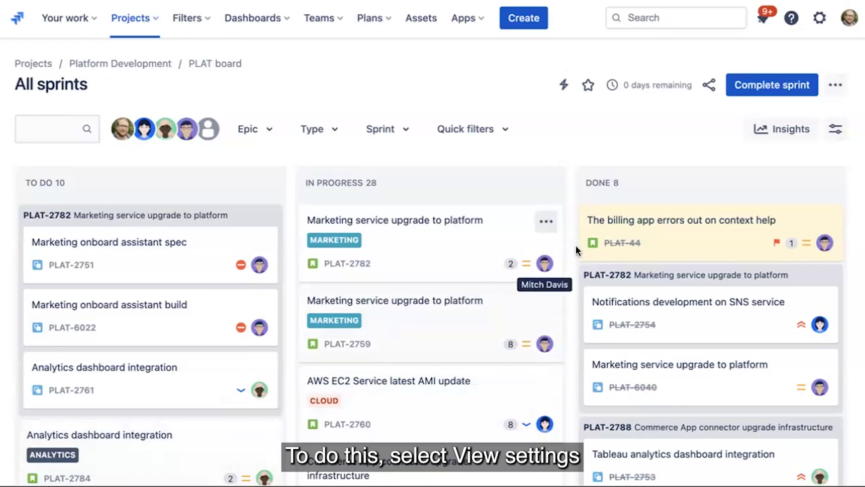
pyautogui.click(835, 130)
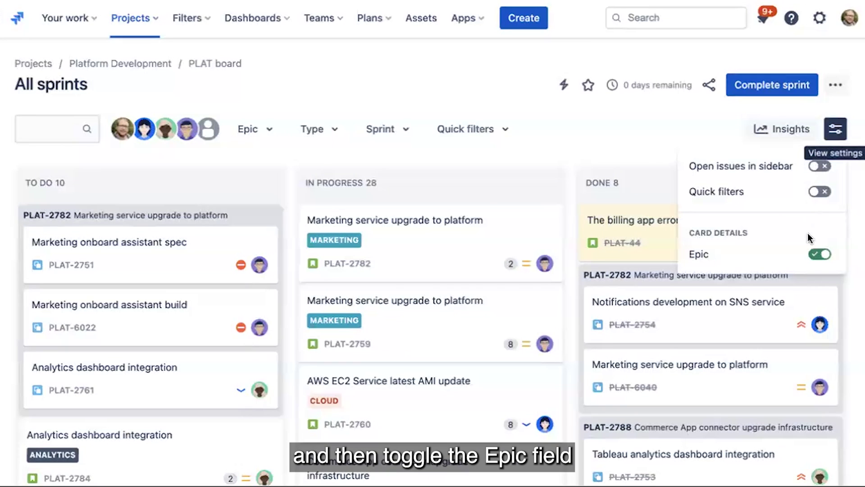
pyautogui.click(817, 255)
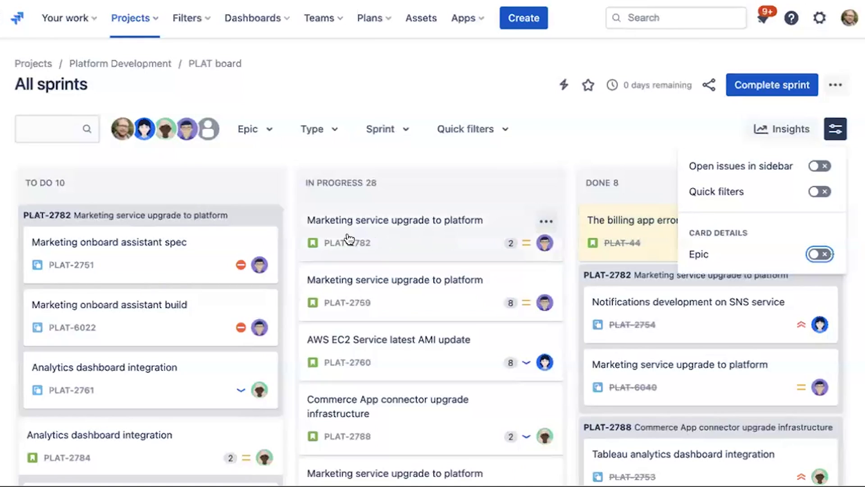
pyautogui.click(824, 256)
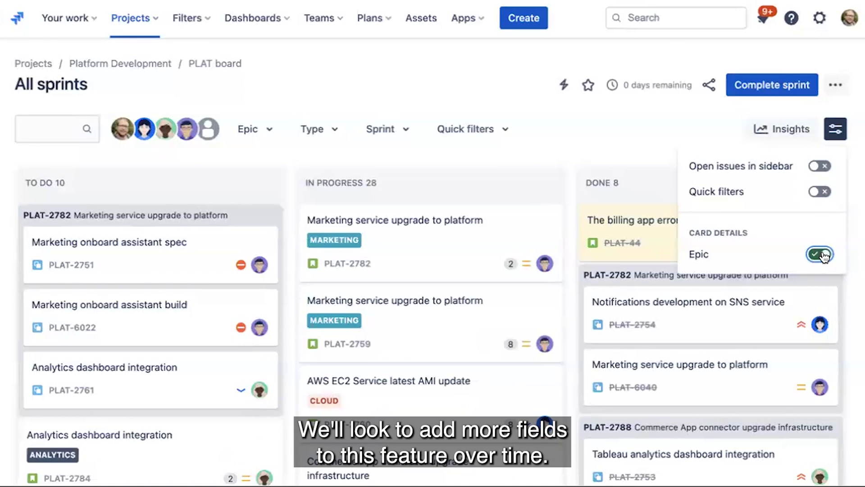
pyautogui.click(835, 129)
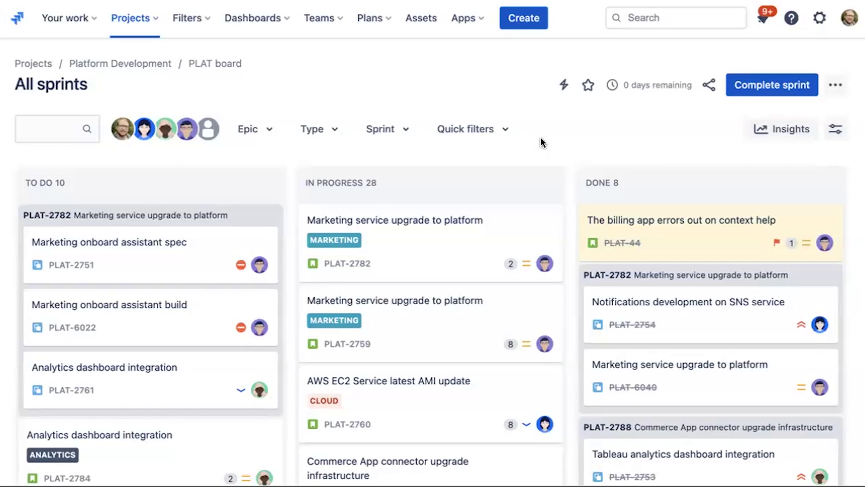
pyautogui.click(39, 130)
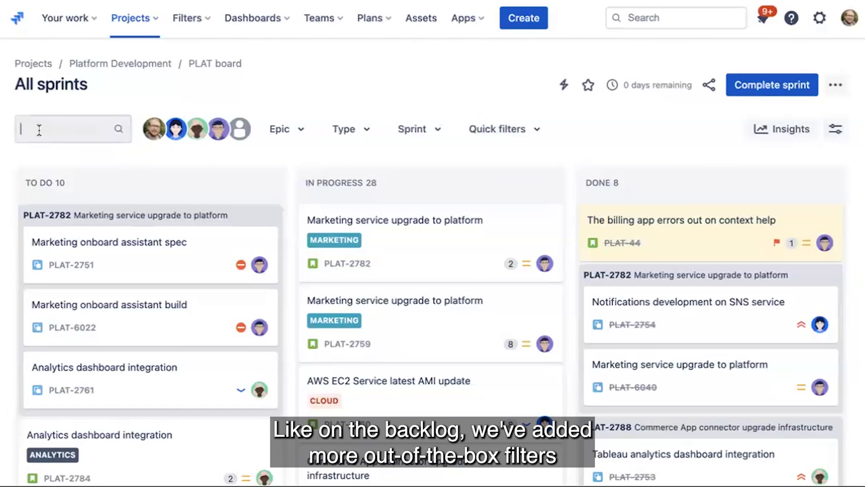
pyautogui.write('mare')
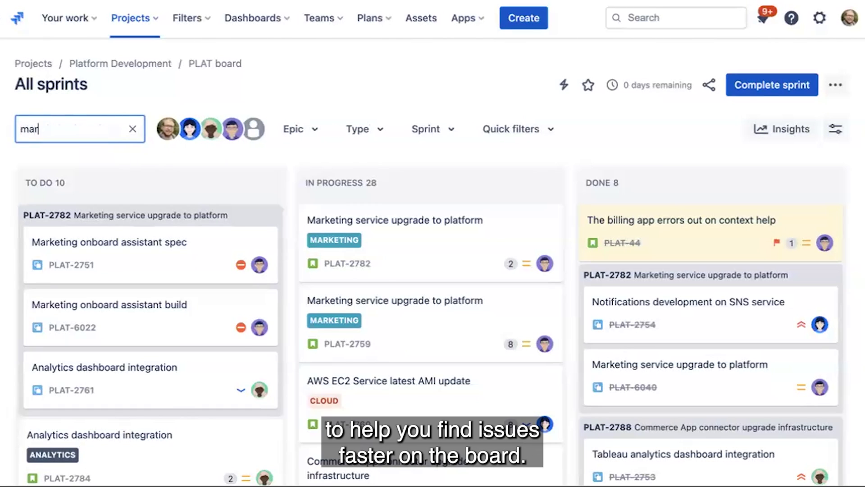
pyautogui.press('BackSpace')
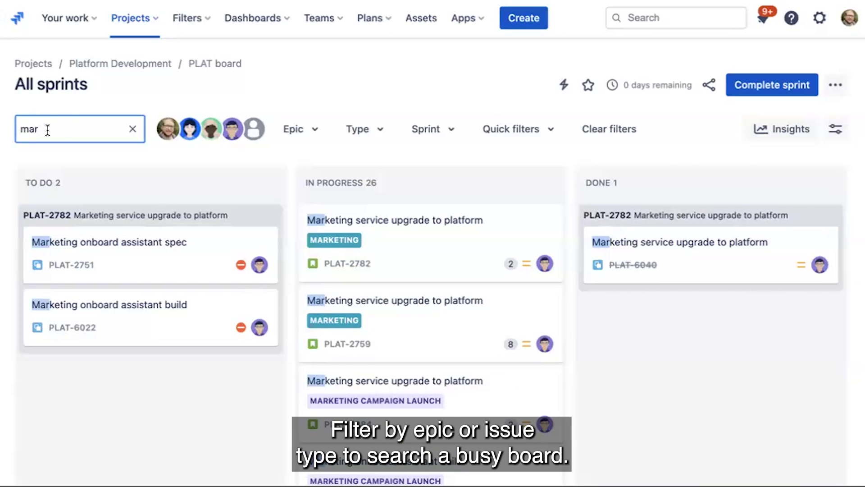
pyautogui.click(308, 131)
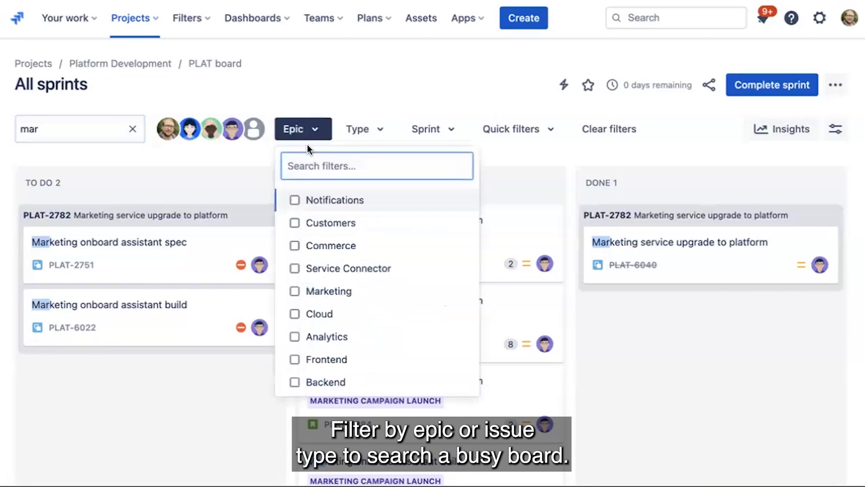
pyautogui.click(370, 137)
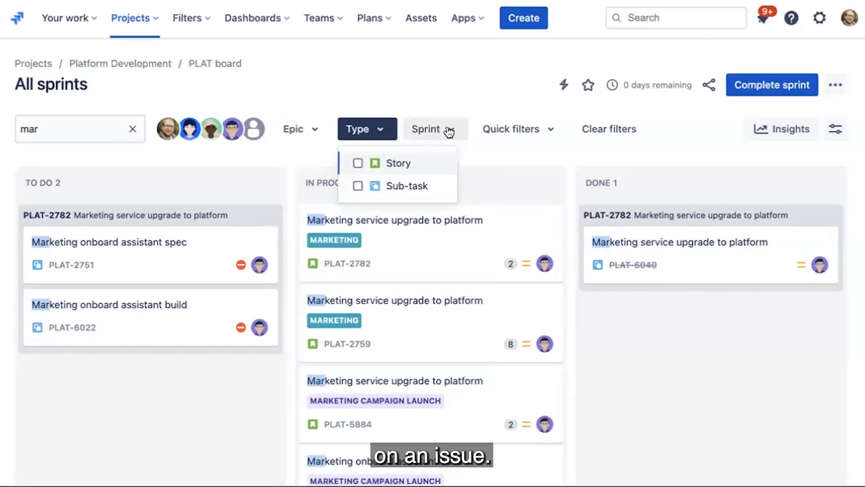
pyautogui.click(602, 128)
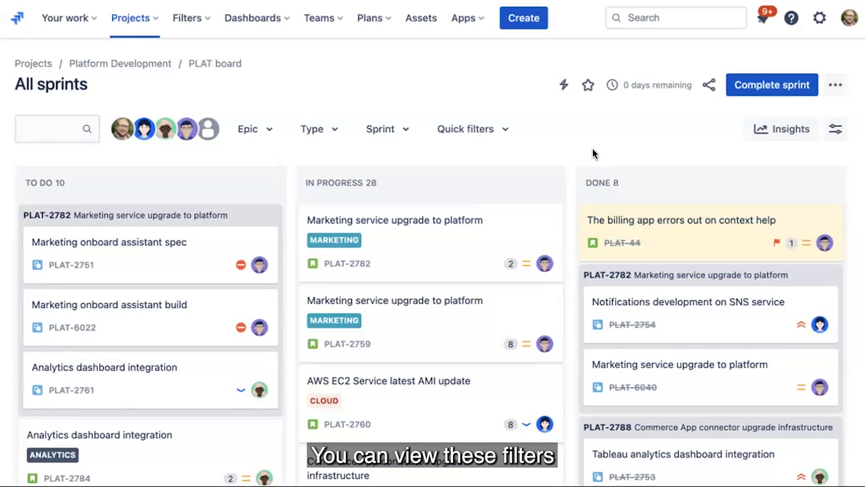
pyautogui.click(506, 133)
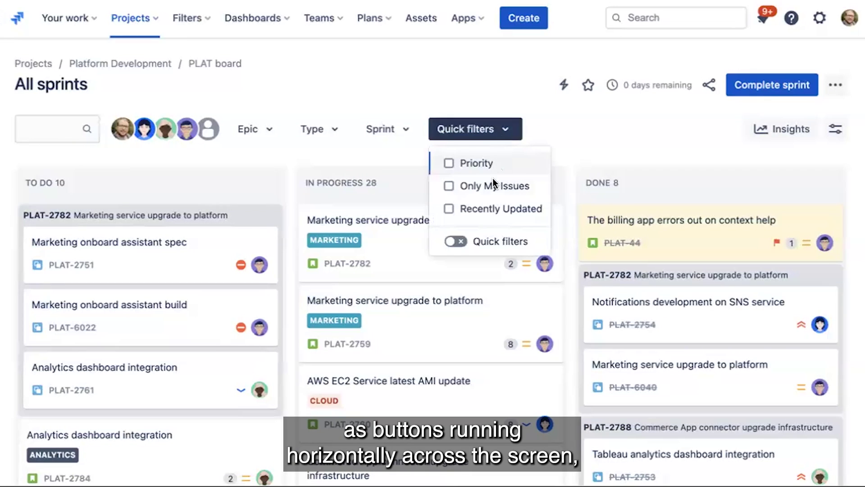
pyautogui.click(600, 131)
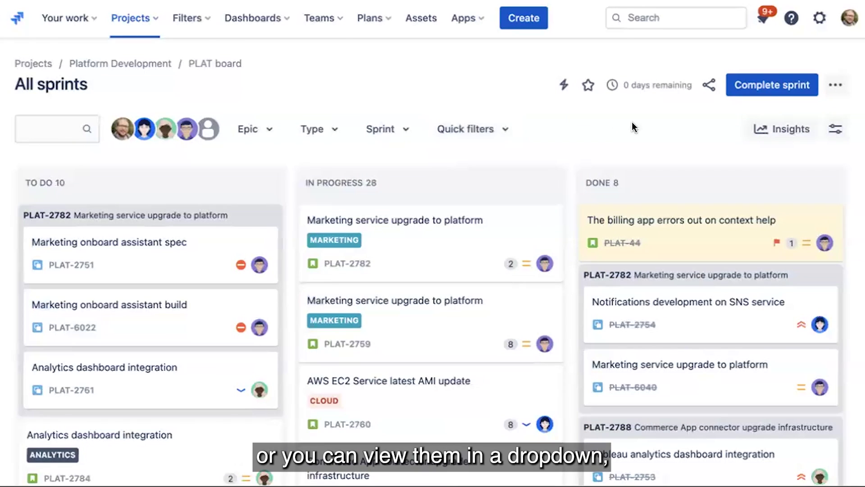
pyautogui.click(839, 131)
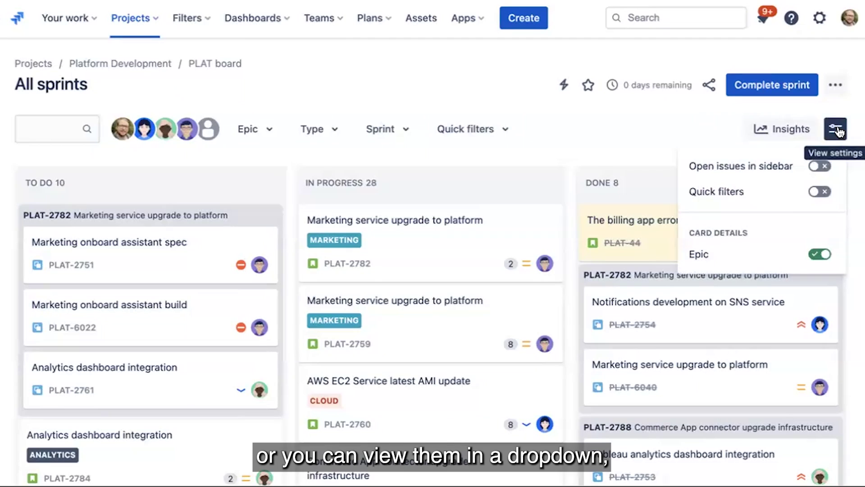
pyautogui.click(820, 191)
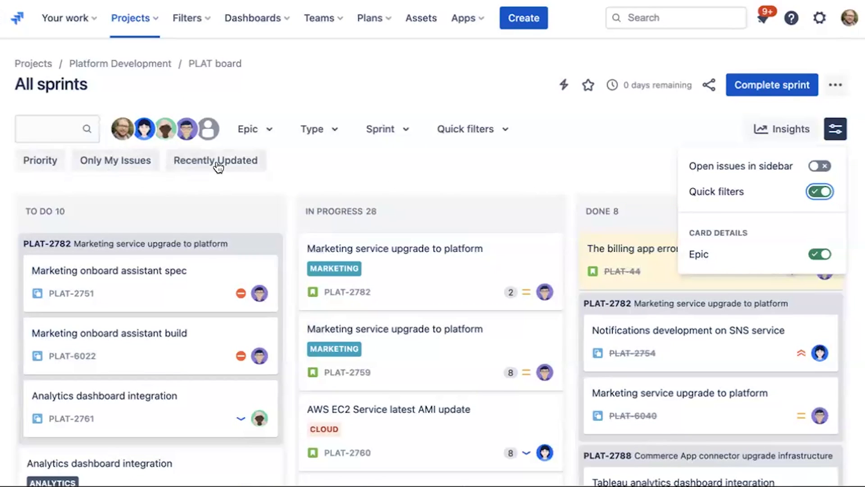
pyautogui.click(819, 192)
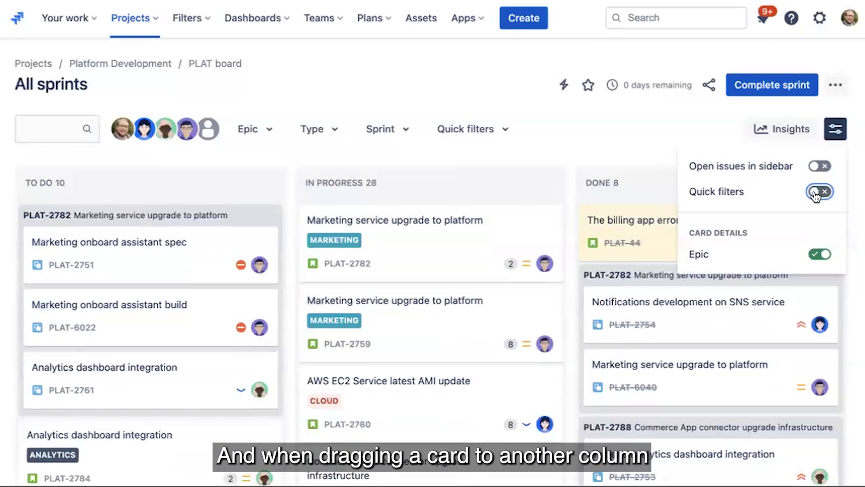
pyautogui.click(646, 141)
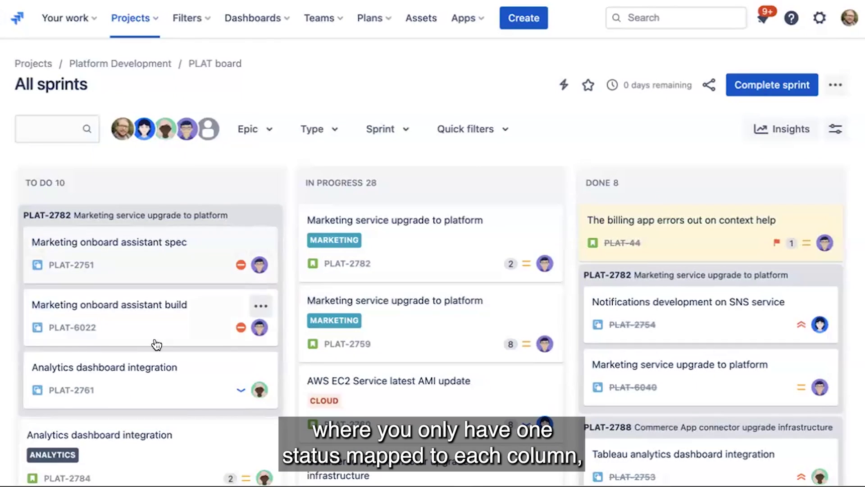
# - Drag the PLAT-2784 Analytics dashboard integration card from To Do into In Progress
pyautogui.moveTo(158, 441); pyautogui.dragTo(438, 297)
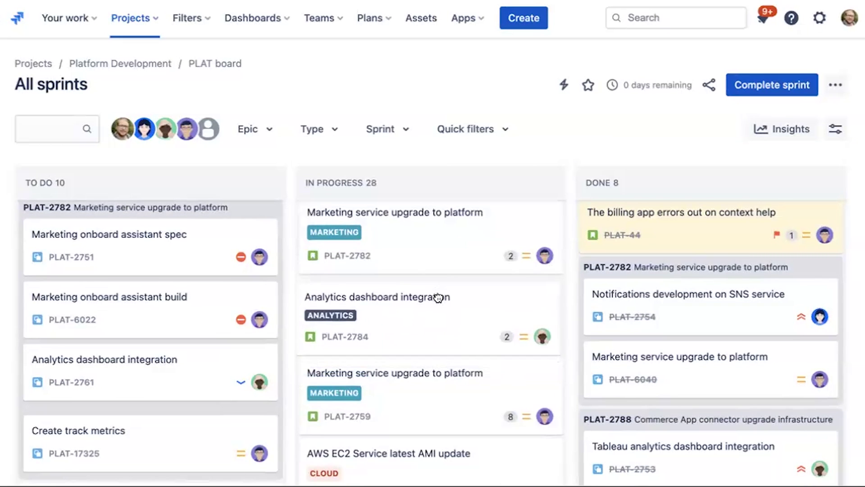
pyautogui.click(834, 89)
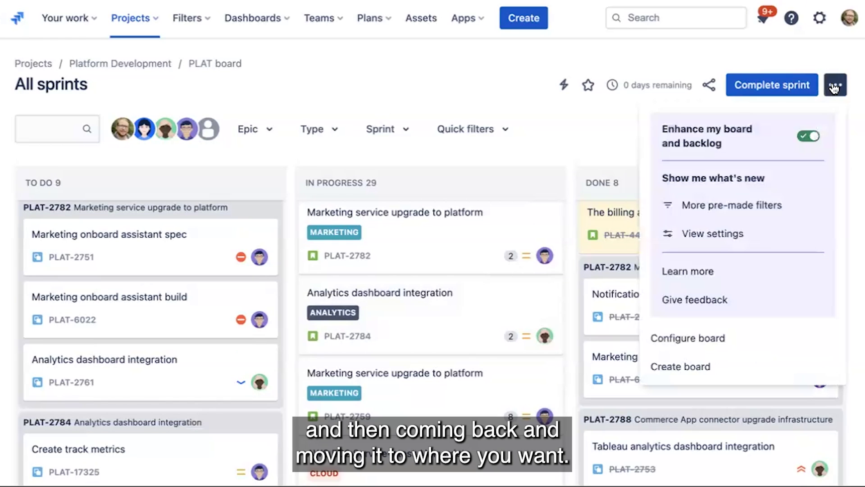
# - In the board's Columns settings, map unmapped status IN REVIEW into IN PROGRESS, then return to the board
pyautogui.click(689, 339)
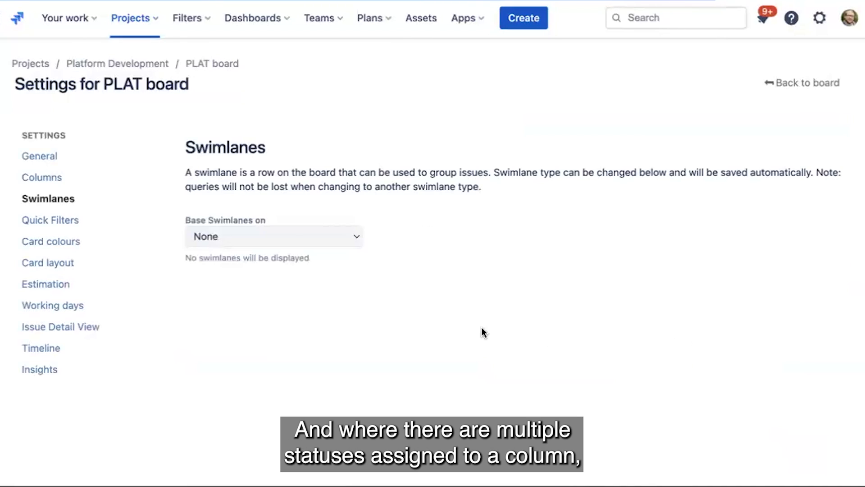
pyautogui.click(81, 181)
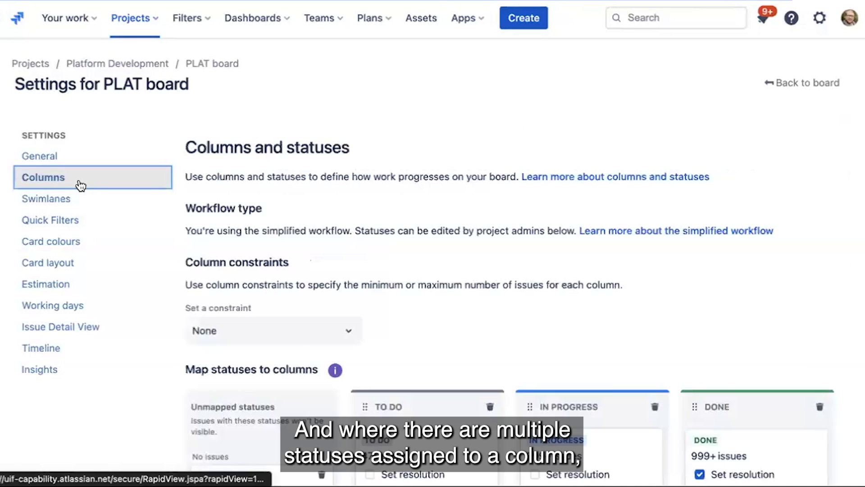
pyautogui.moveTo(283, 473); pyautogui.dragTo(637, 386)
pyautogui.scroll(3, 825, 85)
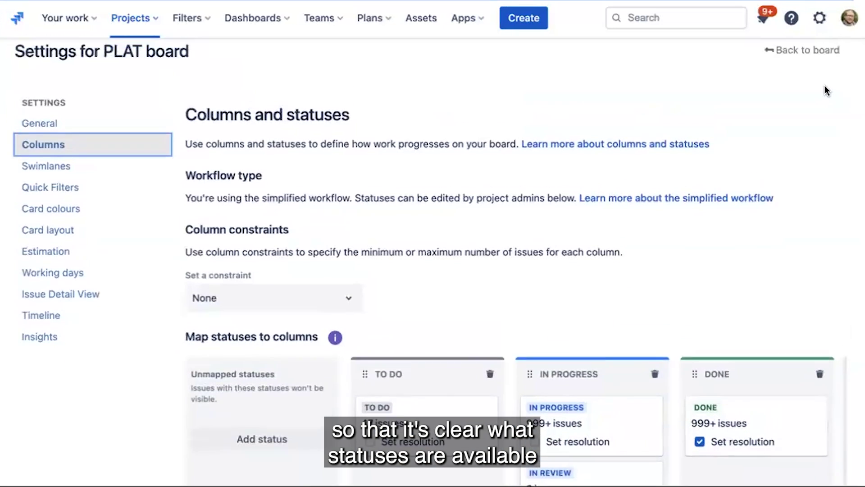
pyautogui.click(823, 85)
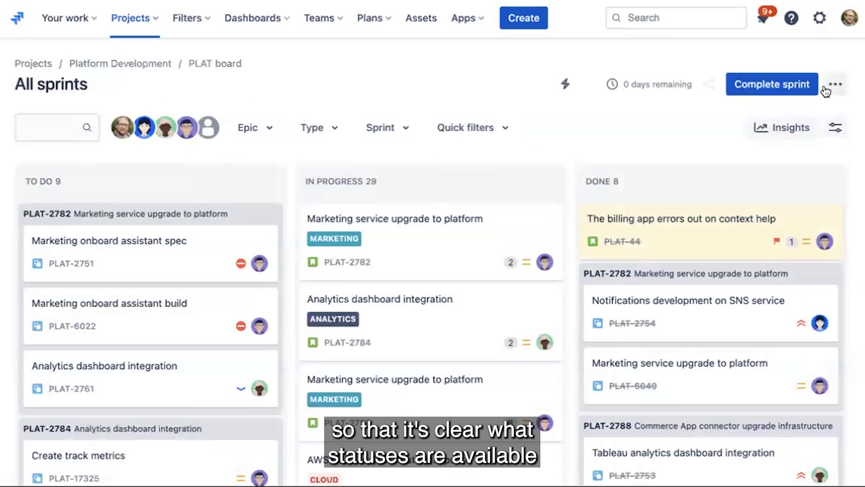